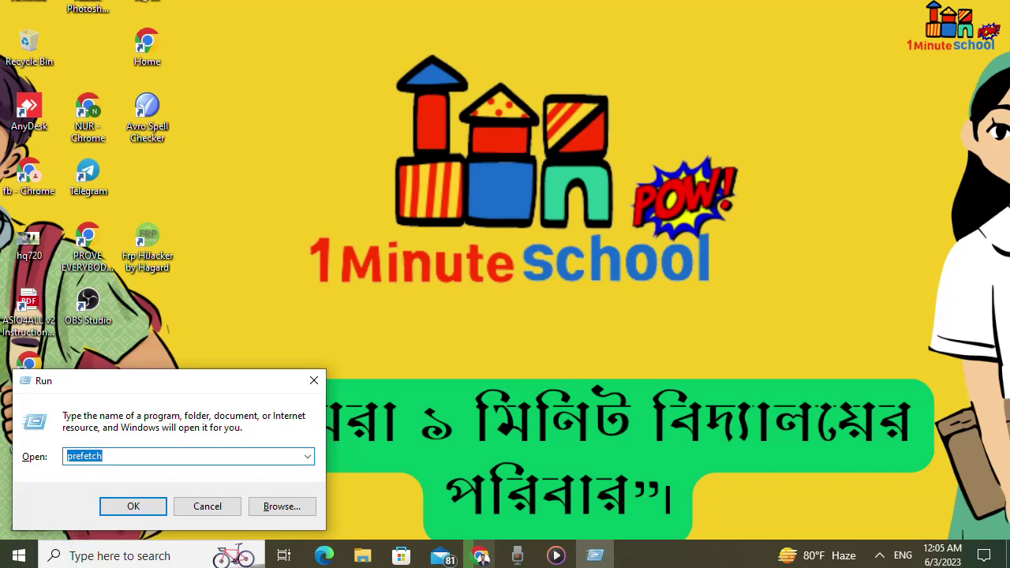
Open the Windows Prefetch folder by running the command "prefetch" from the Run dialog.
{"action": "left_click_drag", "start_coordinate": [135, 380], "coordinate": [303, 181]}
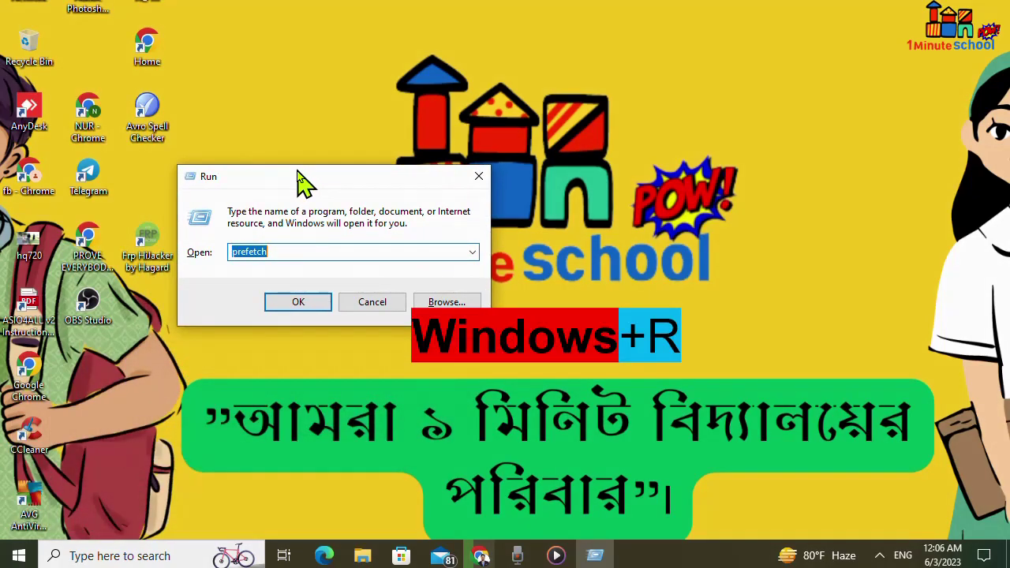
{"action": "left_click", "coordinate": [286, 252]}
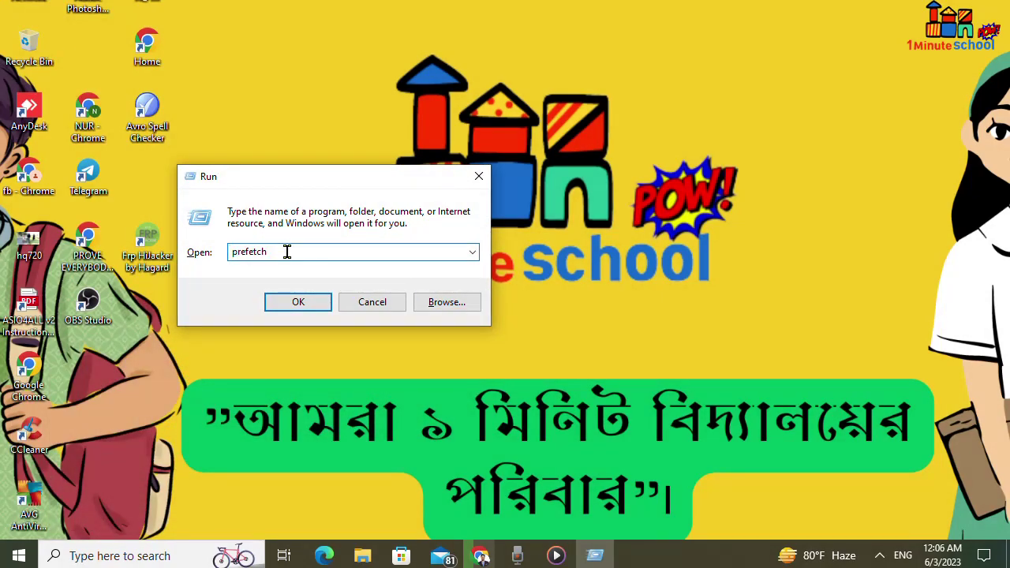
{"action": "key", "text": "BackSpace"}
{"action": "key", "text": "BackSpace"}
{"action": "key", "text": "BackSpace"}
{"action": "key", "text": "BackSpace"}
{"action": "key", "text": "BackSpace"}
{"action": "key", "text": "BackSpace"}
{"action": "key", "text": "BackSpace"}
{"action": "key", "text": "BackSpace"}
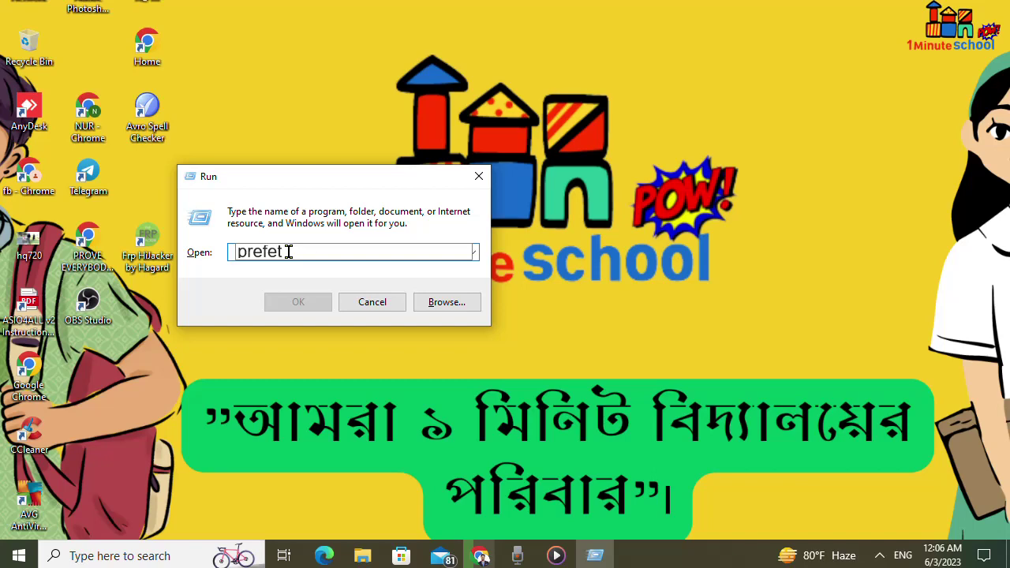
{"action": "type", "text": "prefetch"}
{"action": "key", "text": "Return"}
Delete all files in the Prefetch folder, skipping the file that is in use.
{"action": "key", "text": "ctrl+a"}
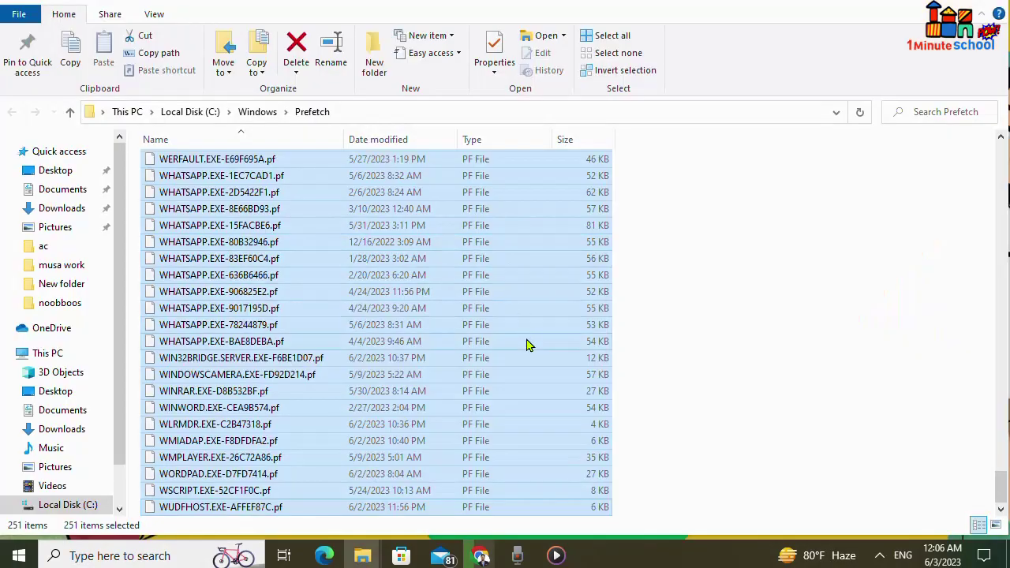
{"action": "scroll", "coordinate": [527, 344], "scroll_direction": "up", "scroll_amount": 2}
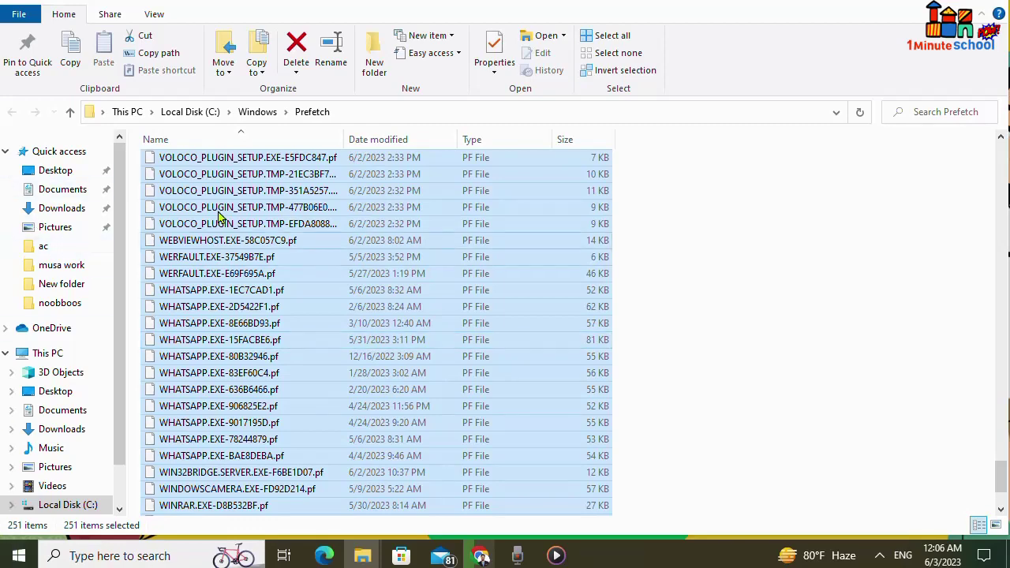
{"action": "key", "text": "Down"}
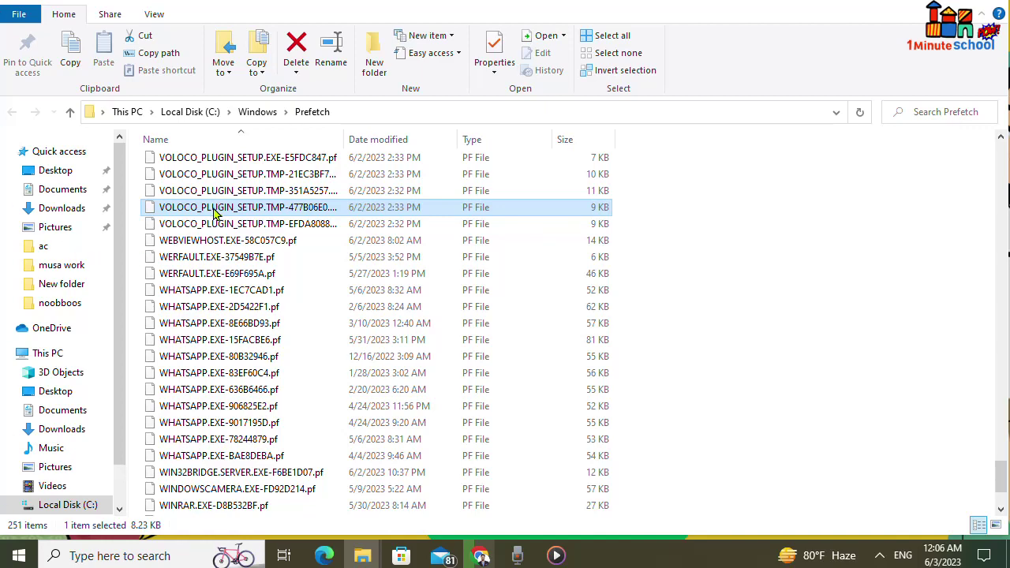
{"action": "key", "text": "ctrl+a"}
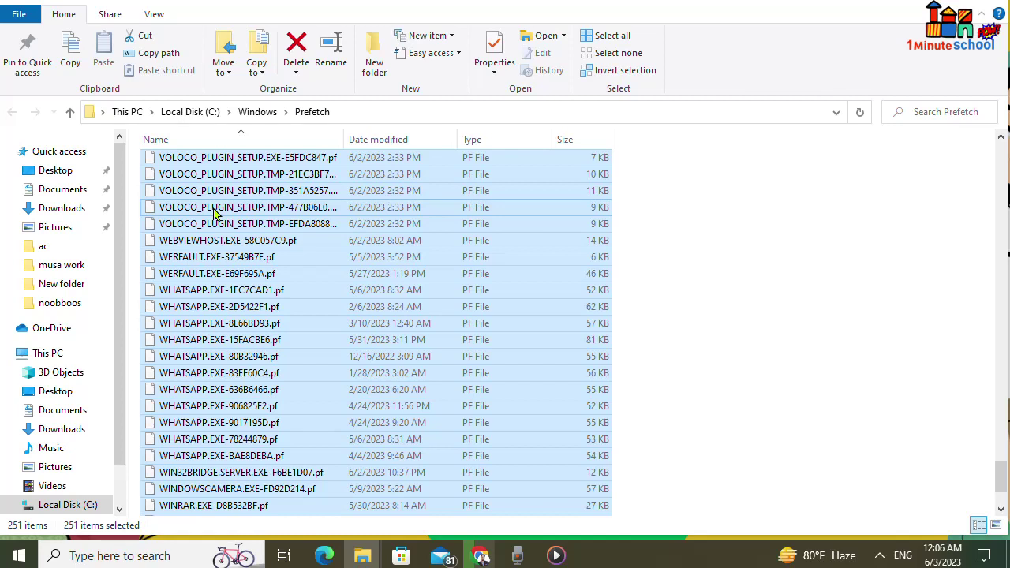
{"action": "right_click", "coordinate": [213, 213]}
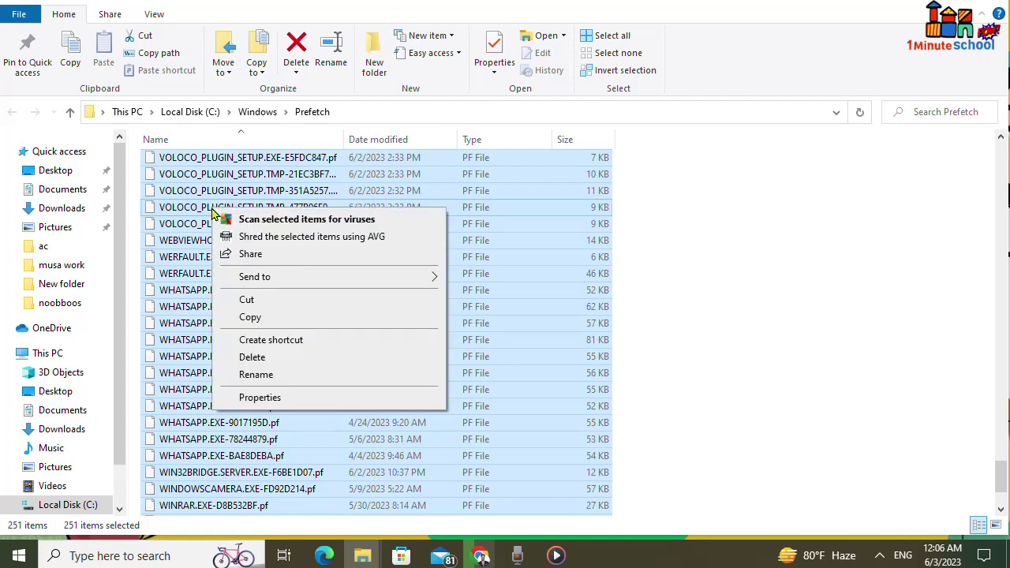
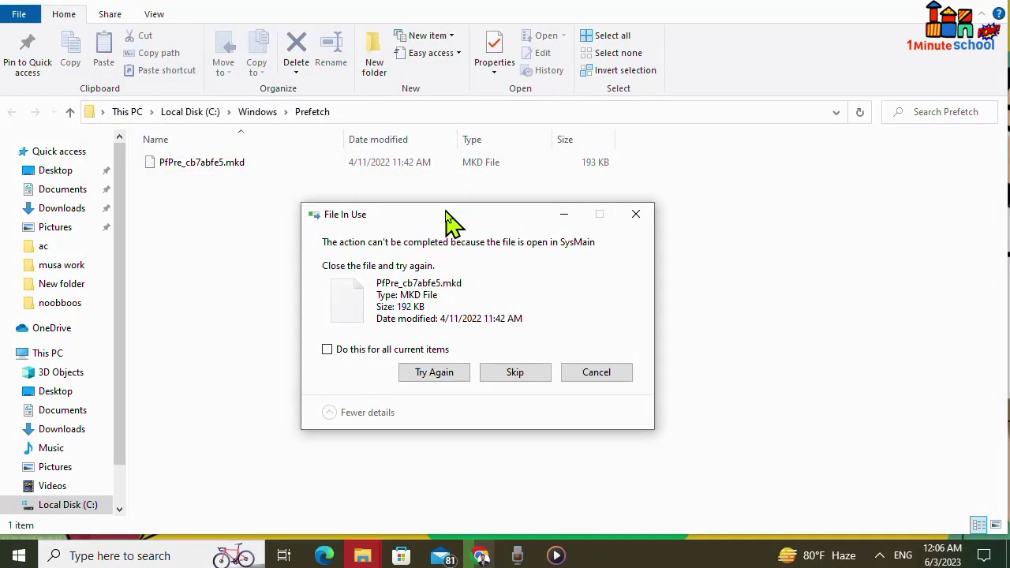
{"action": "left_click_drag", "start_coordinate": [451, 223], "coordinate": [453, 223]}
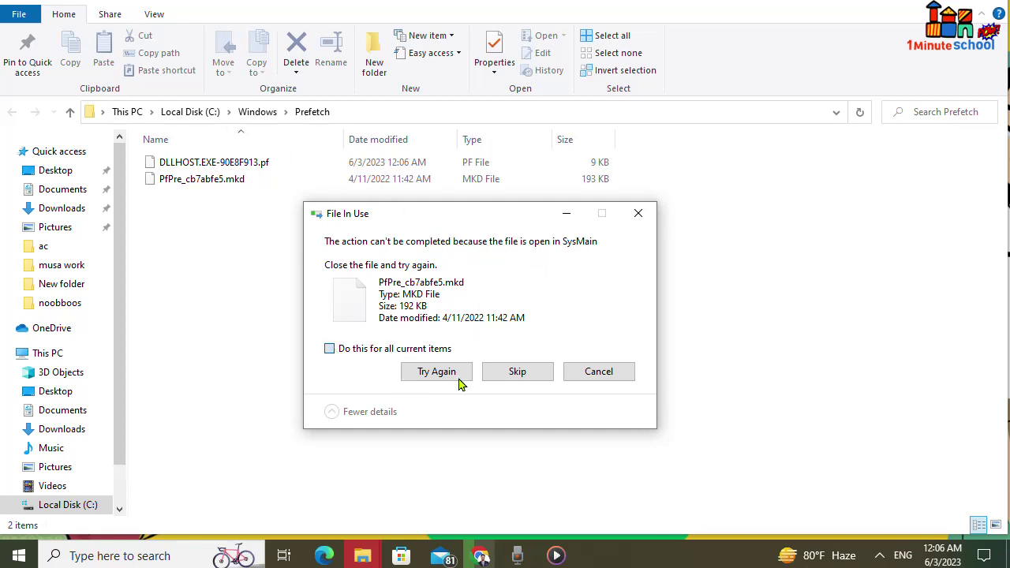
{"action": "left_click", "coordinate": [511, 378]}
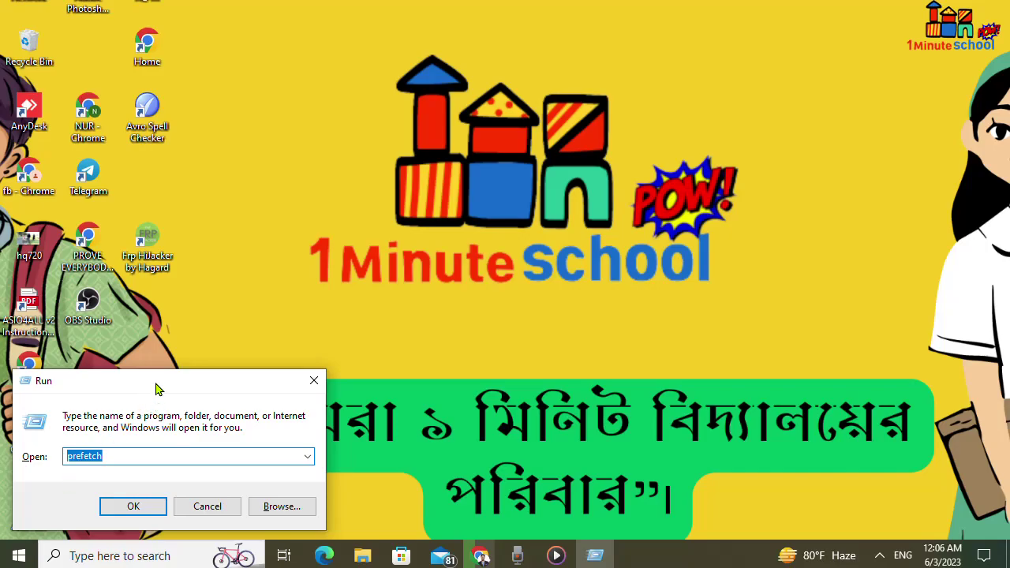
Open the Windows Temp folder by running the command "temp" from the Run dialog.
{"action": "left_click_drag", "start_coordinate": [156, 389], "coordinate": [351, 243]}
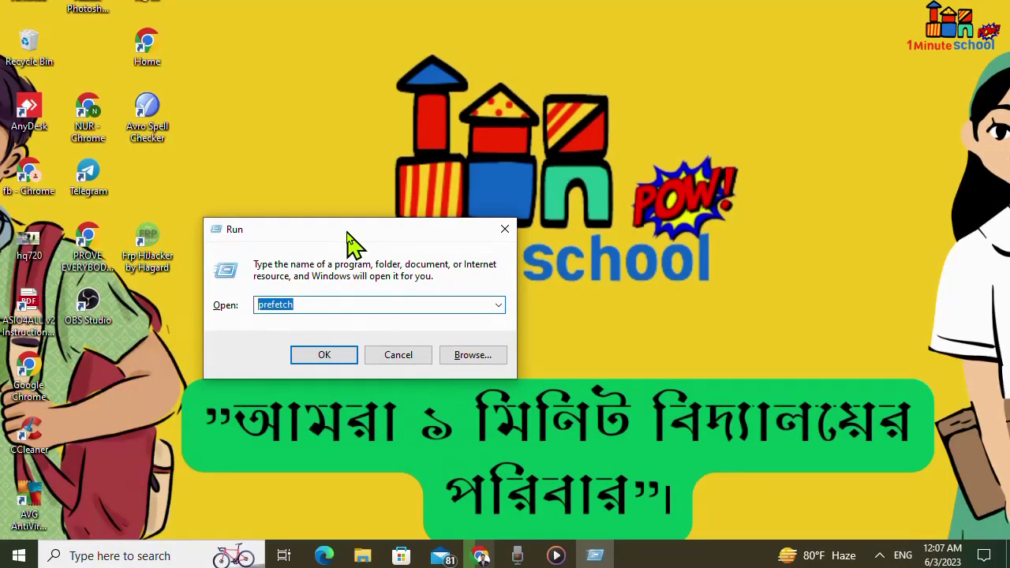
{"action": "left_click_drag", "start_coordinate": [351, 243], "coordinate": [351, 246]}
{"action": "key", "text": "BackSpace"}
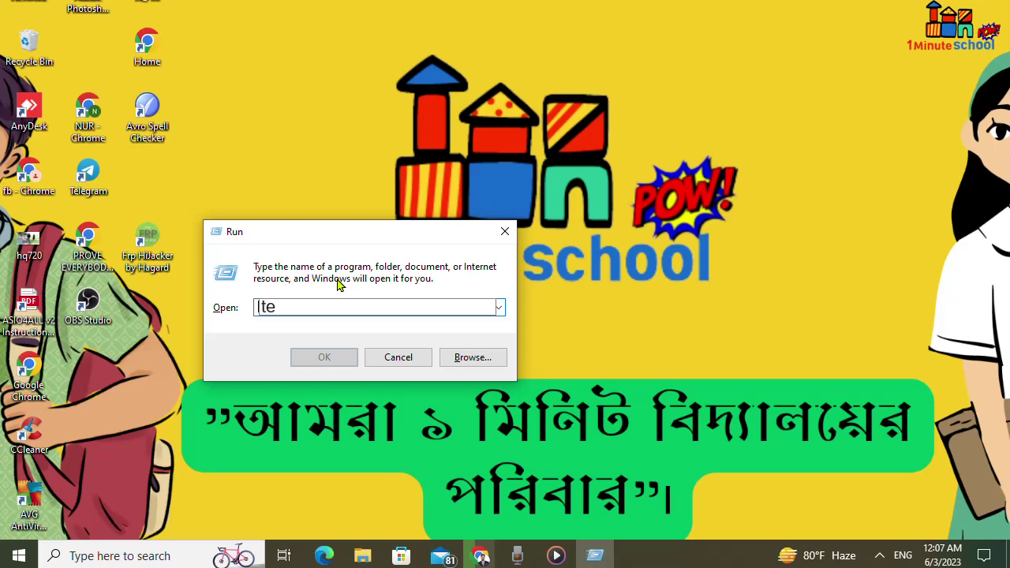
{"action": "type", "text": "temp"}
{"action": "key", "text": "Return"}
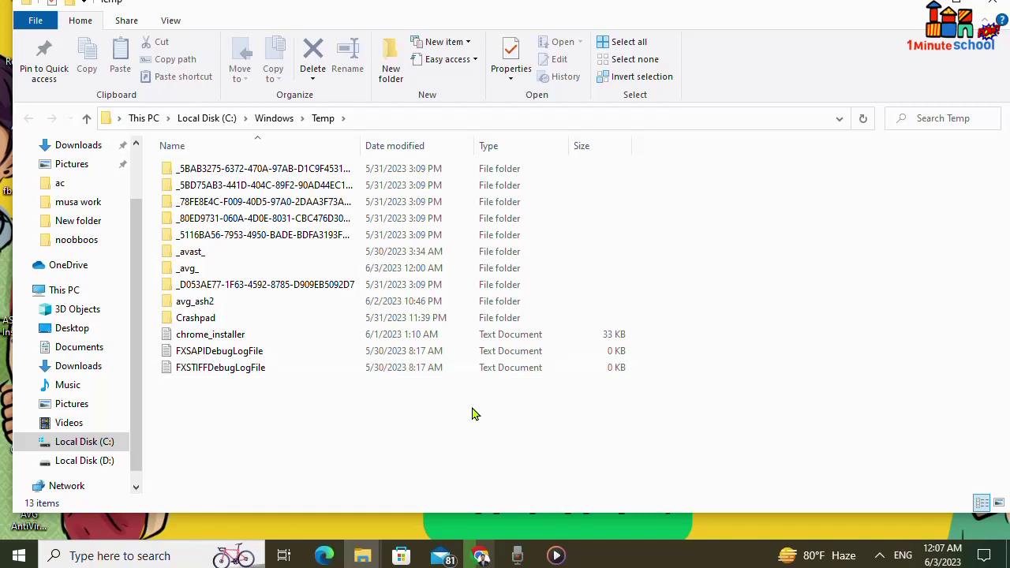
Delete all files and folders in the Windows Temp folder.
{"action": "left_click", "coordinate": [379, 285]}
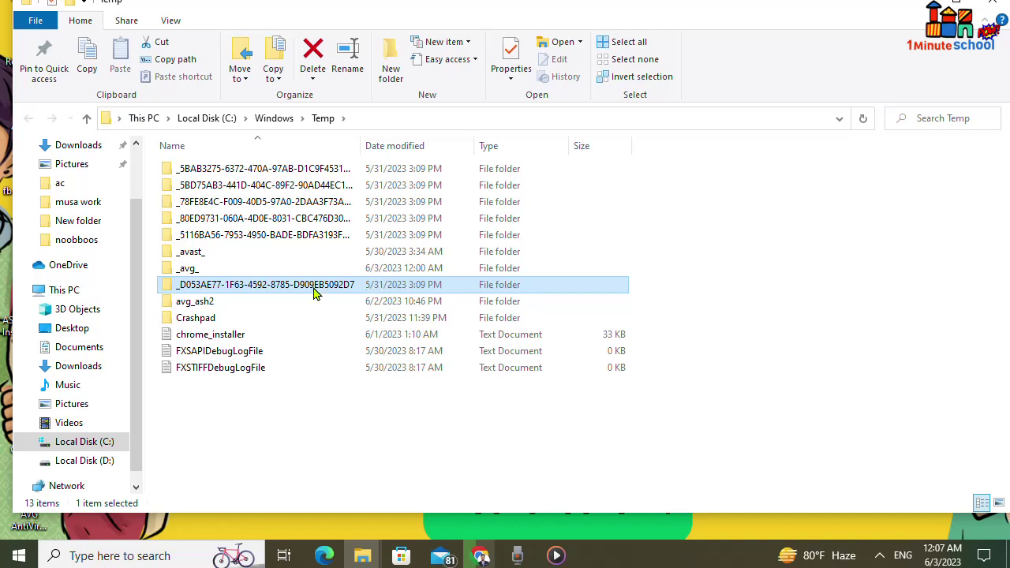
{"action": "key", "text": "ctrl+a"}
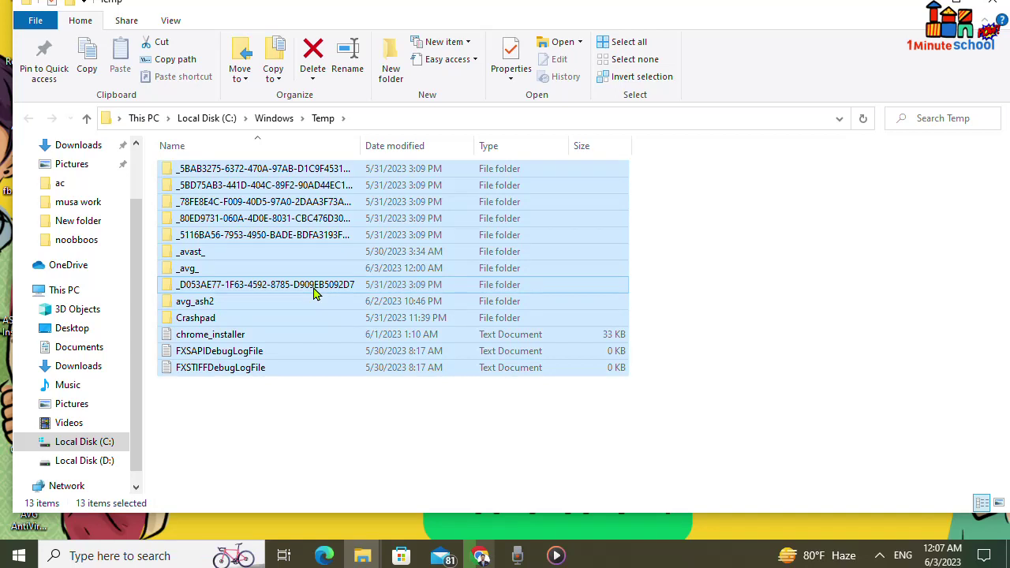
{"action": "right_click", "coordinate": [313, 291]}
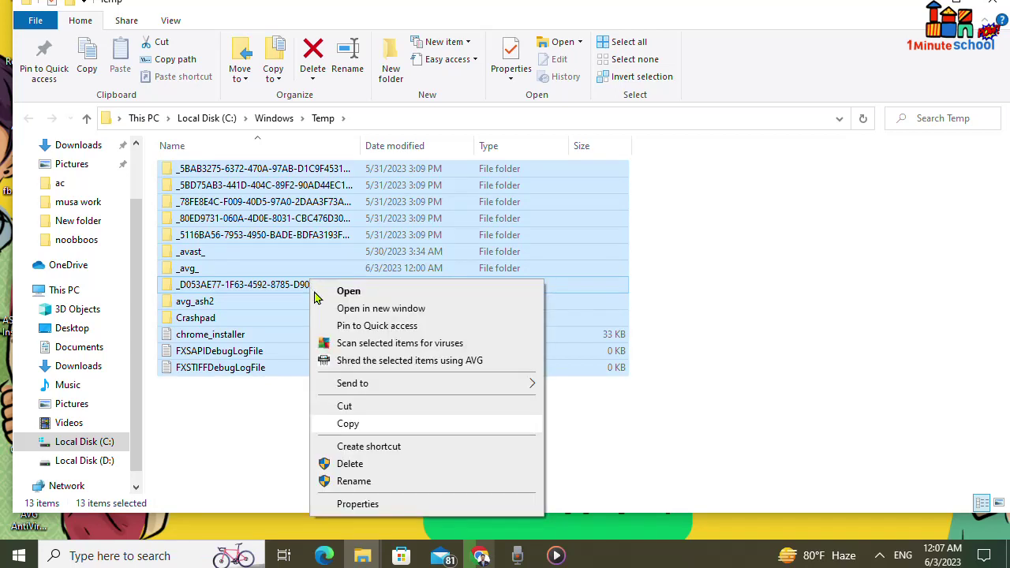
{"action": "left_click", "coordinate": [352, 464]}
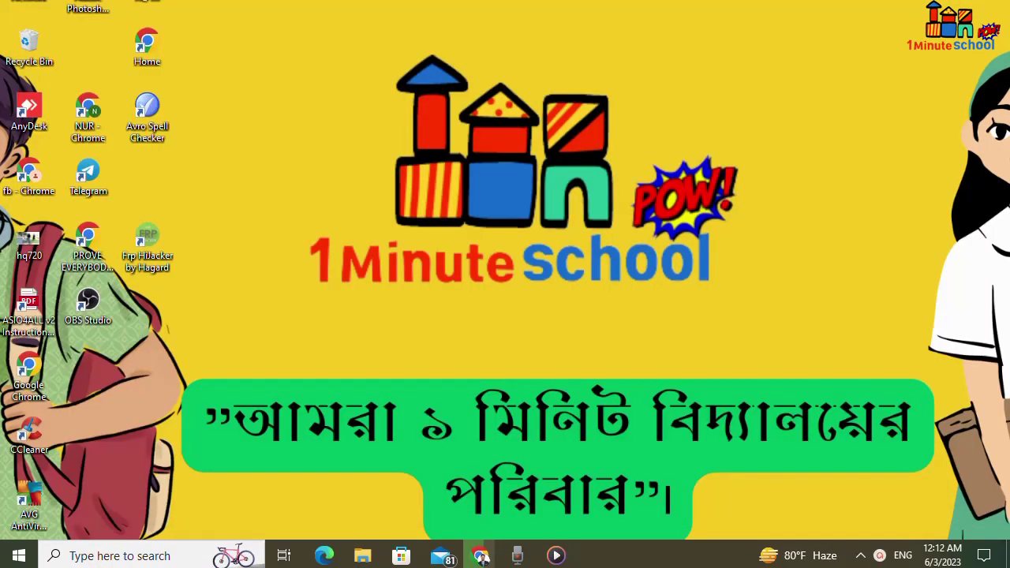
Open the user profile's local Temp folder by running "%temp%" from the Run dialog.
{"action": "left_click", "coordinate": [99, 557]}
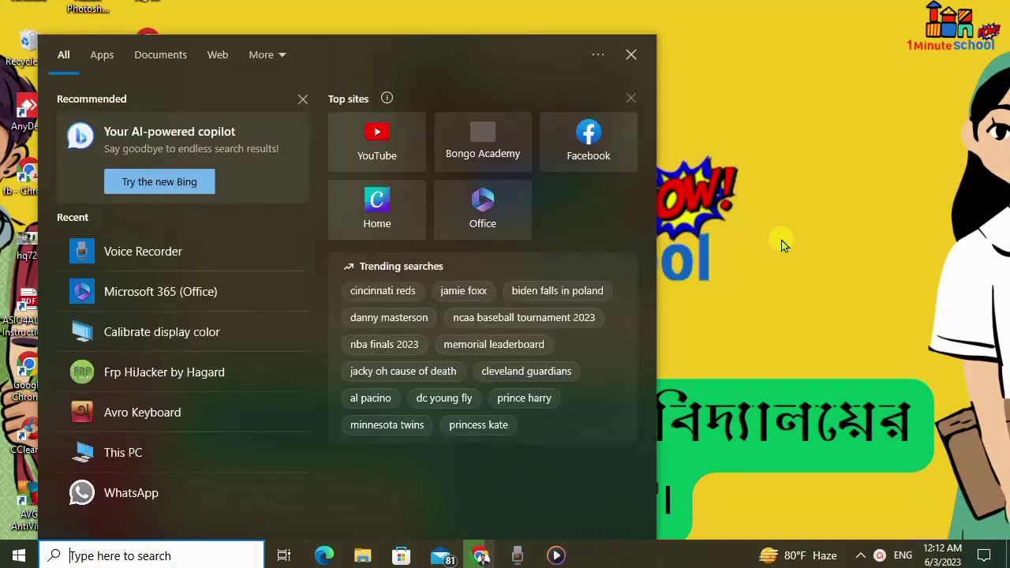
{"action": "left_click", "coordinate": [781, 243]}
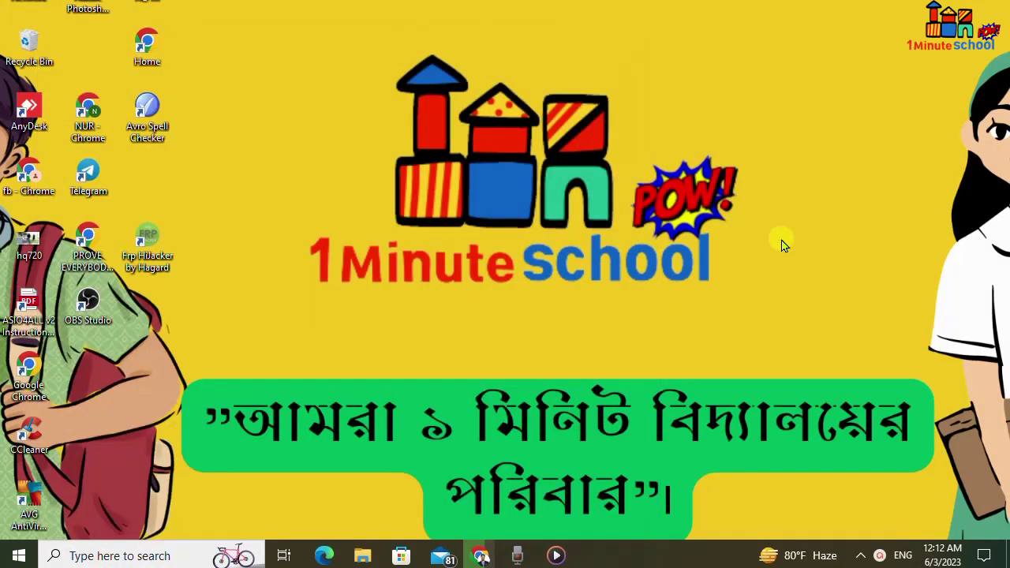
{"action": "key", "text": "super+r"}
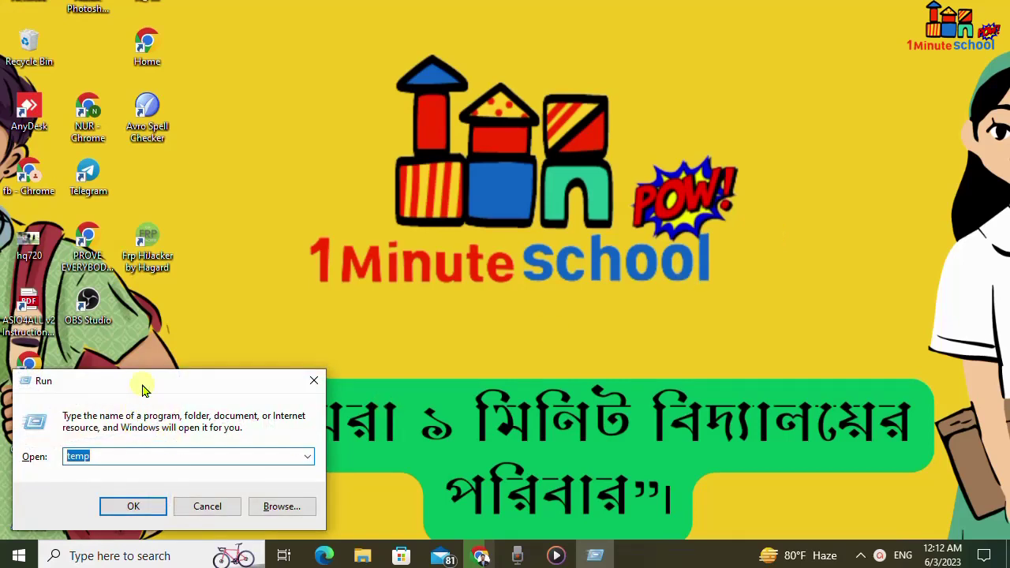
{"action": "left_click_drag", "start_coordinate": [140, 386], "coordinate": [452, 278]}
{"action": "left_click", "coordinate": [406, 347]}
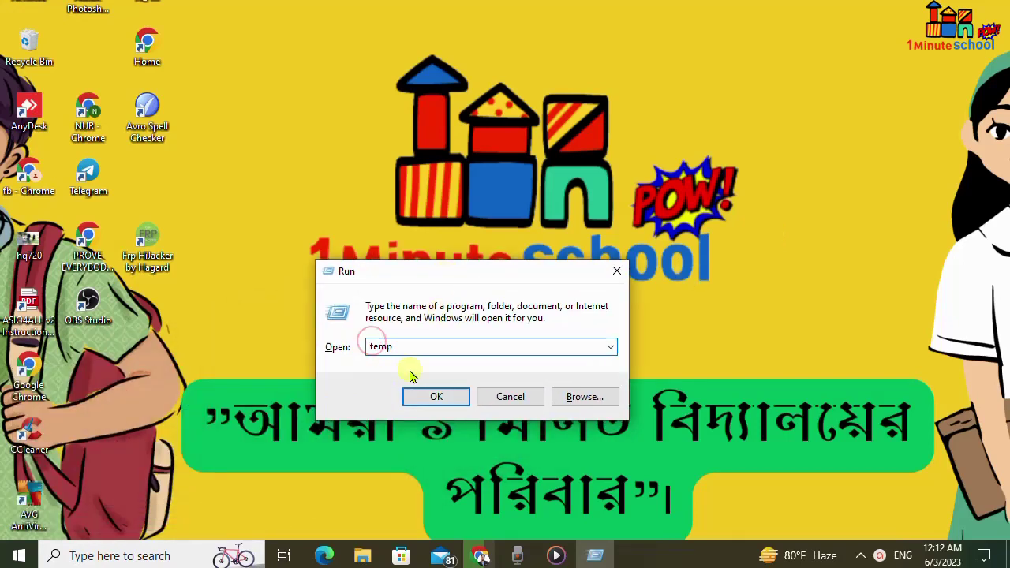
{"action": "left_click", "coordinate": [368, 341]}
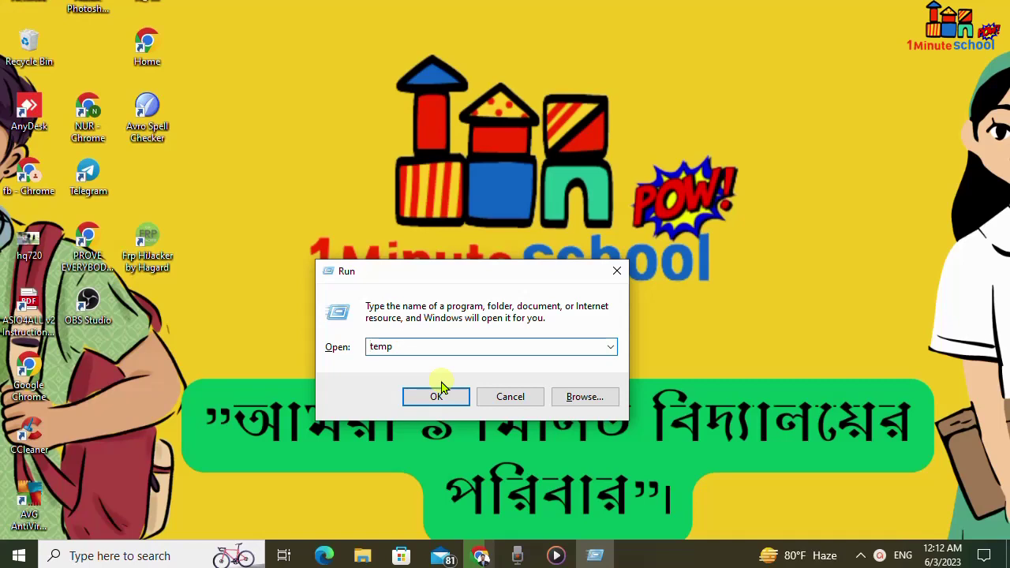
{"action": "type", "text": "%"}
{"action": "left_click", "coordinate": [438, 347]}
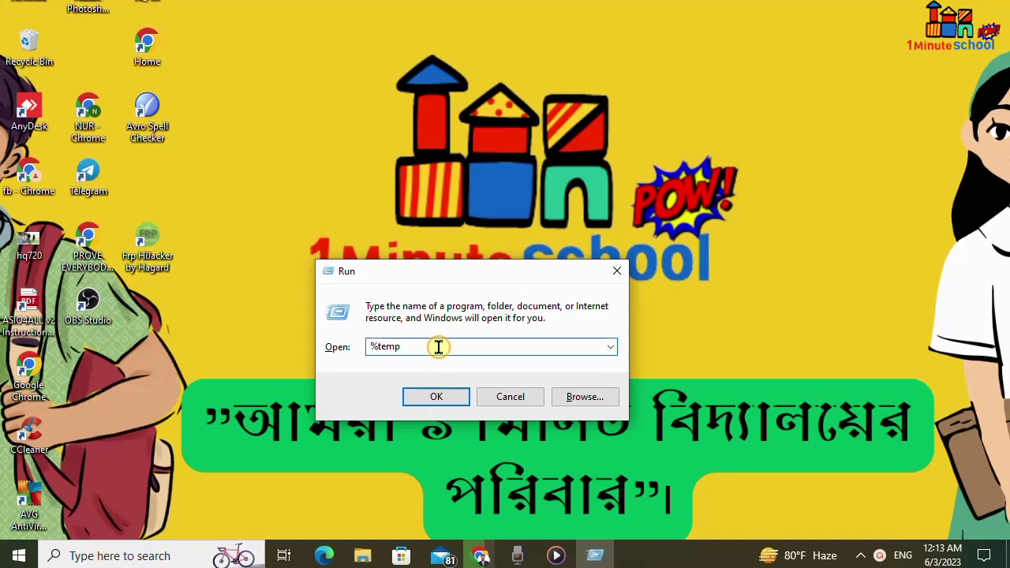
{"action": "type", "text": "%"}
{"action": "key", "text": "Return"}
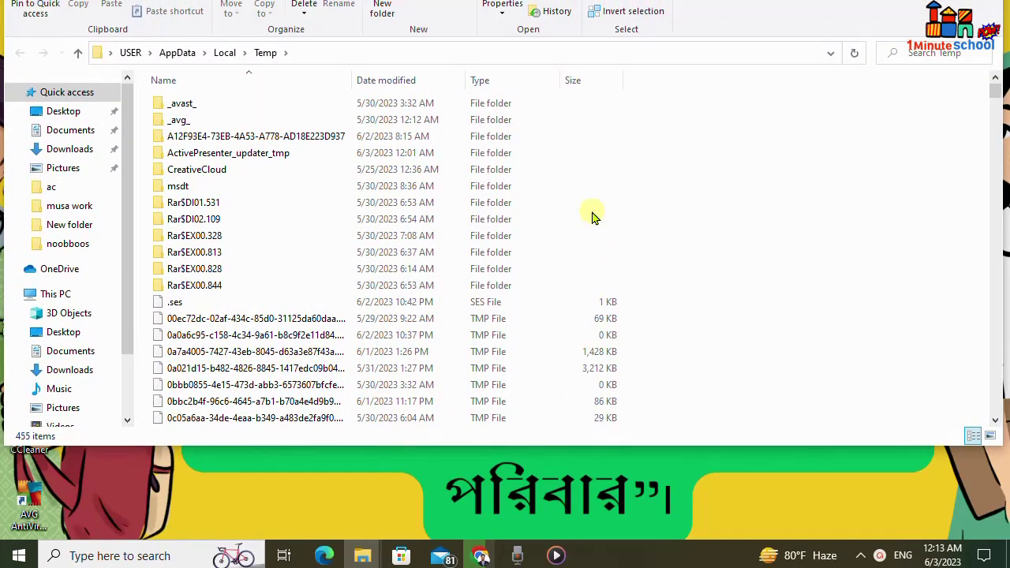
Delete all files and folders in the user's AppData Local Temp folder.
{"action": "left_click_drag", "start_coordinate": [642, 448], "coordinate": [668, 534]}
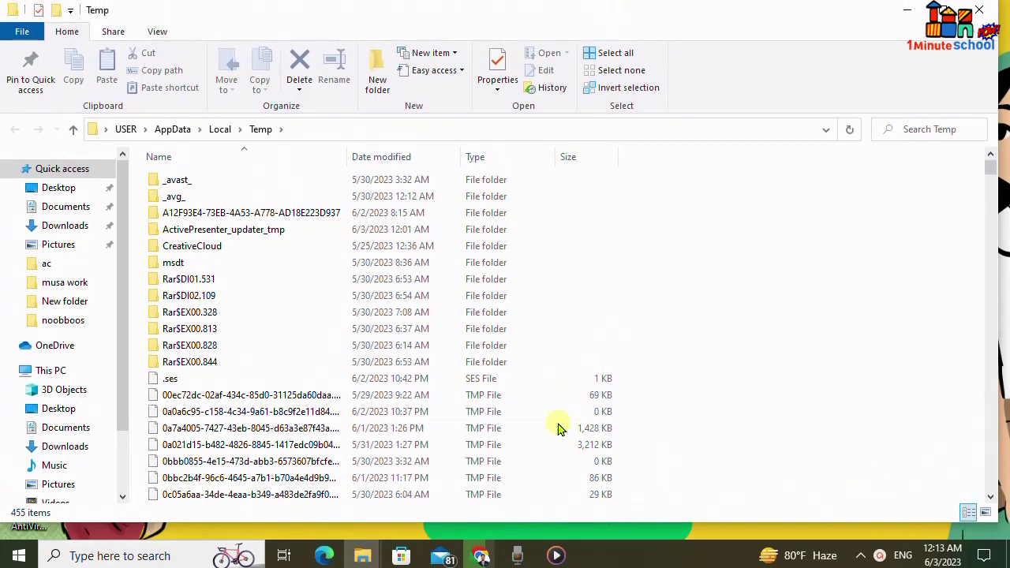
{"action": "left_click_drag", "start_coordinate": [526, 524], "coordinate": [526, 415]}
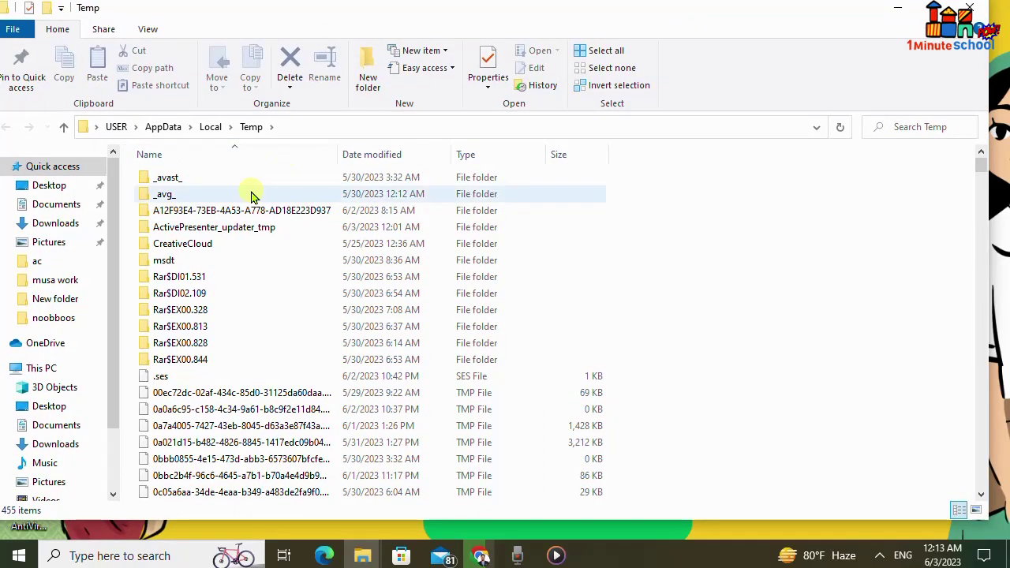
{"action": "left_click", "coordinate": [203, 393]}
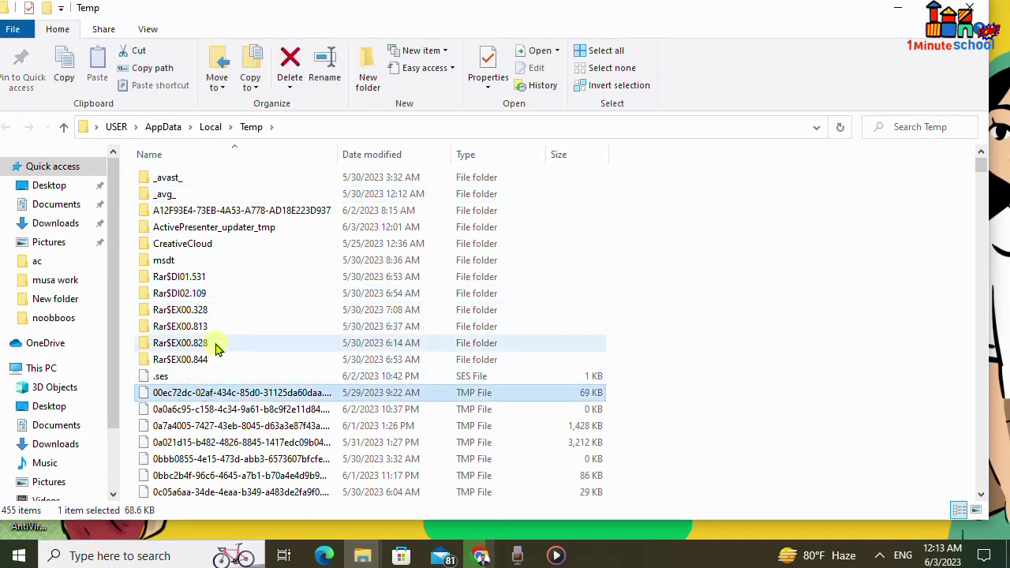
{"action": "key", "text": "ctrl+a"}
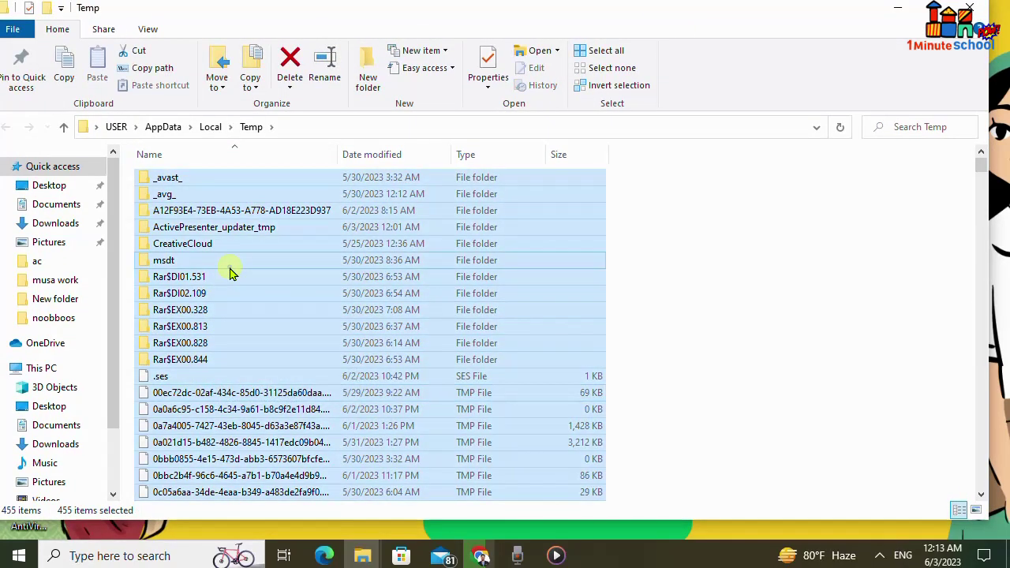
{"action": "right_click", "coordinate": [231, 273]}
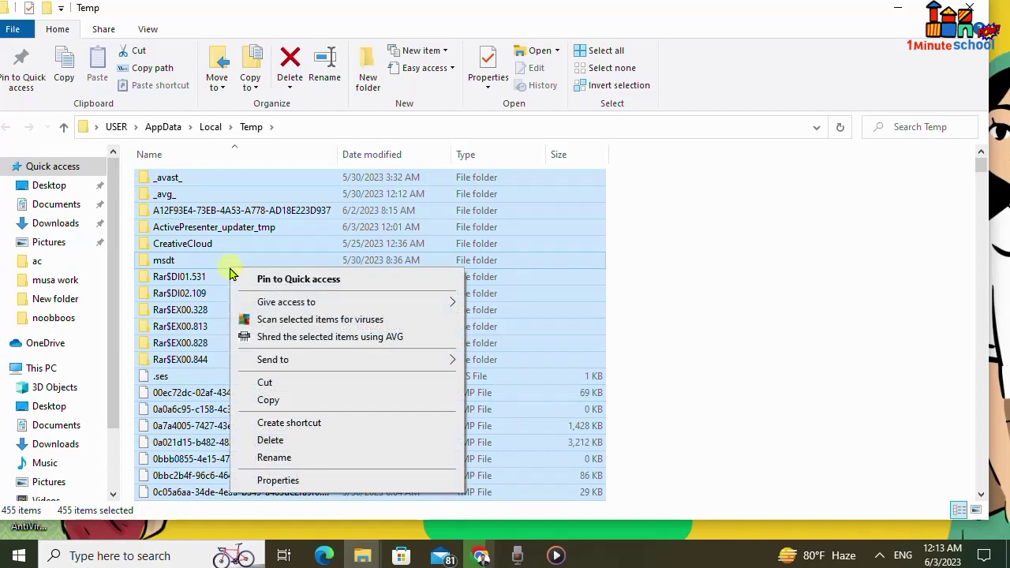
{"action": "left_click", "coordinate": [280, 447]}
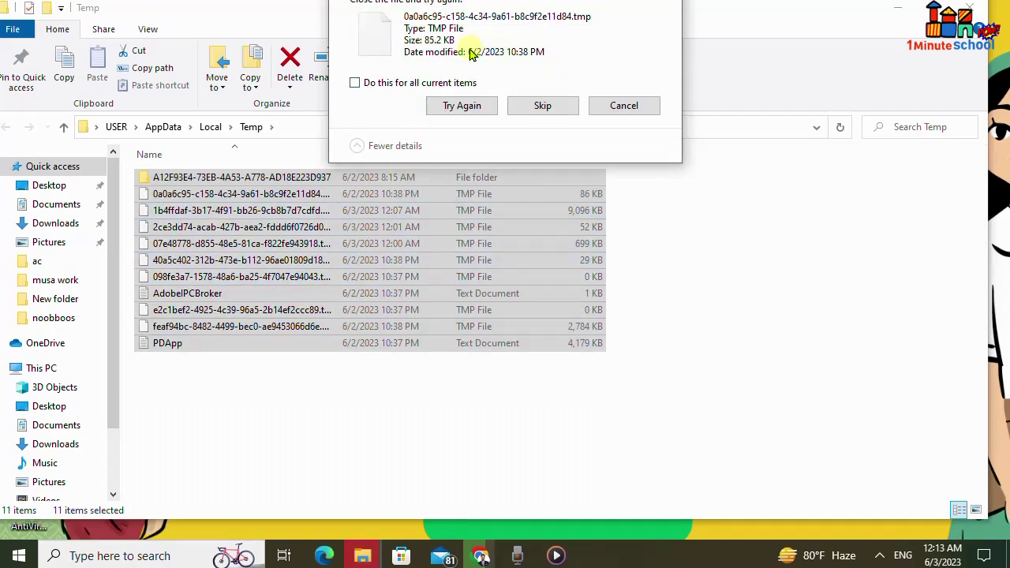
Skip the temporary files that are in use, applying the choice to all current items.
{"action": "left_click_drag", "start_coordinate": [442, 49], "coordinate": [434, 104]}
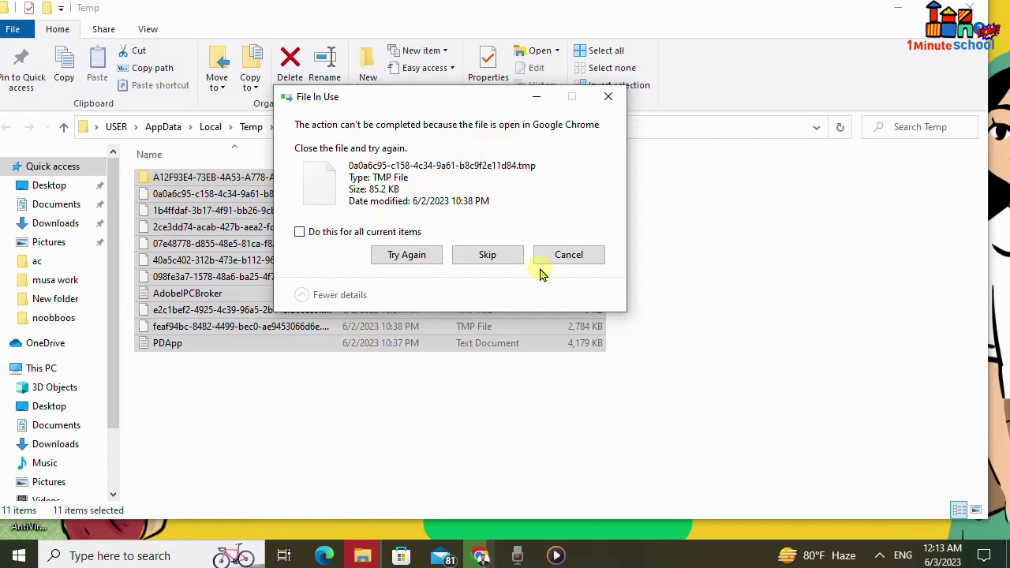
{"action": "left_click", "coordinate": [490, 260]}
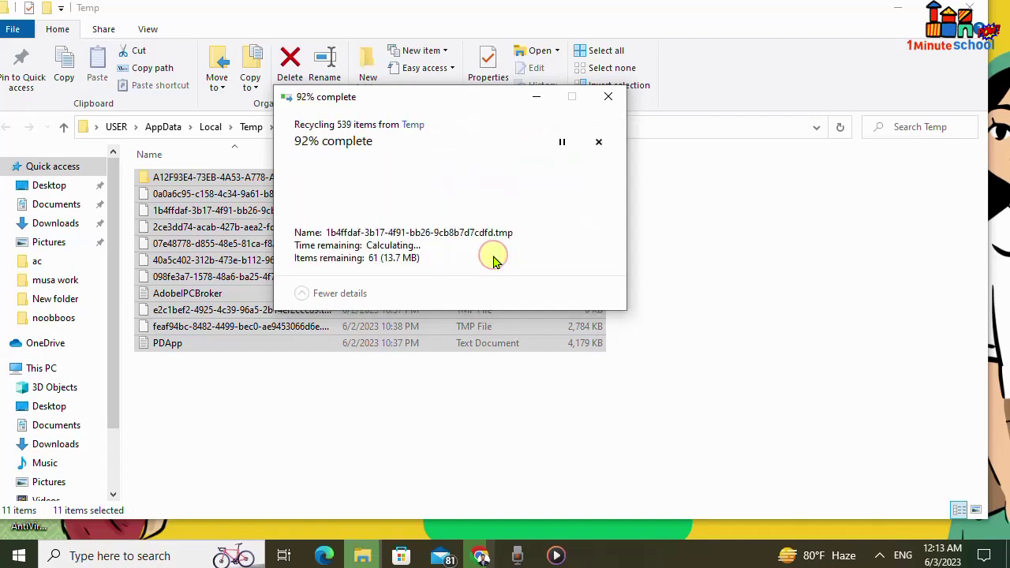
{"action": "left_click", "coordinate": [299, 232]}
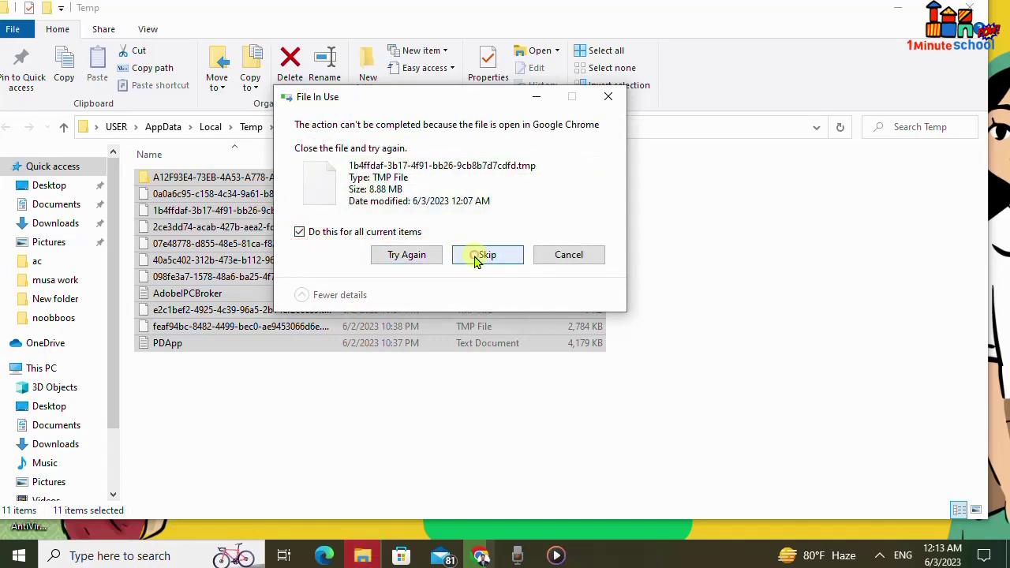
{"action": "left_click", "coordinate": [477, 256]}
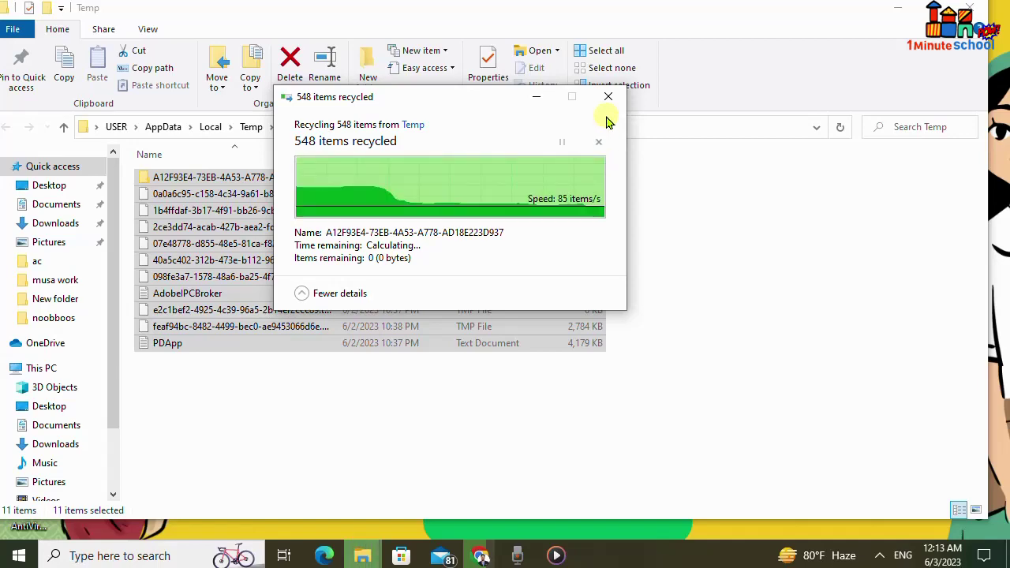
Leave the Temp folder window and return to the desktop.
{"action": "left_click", "coordinate": [906, 12]}
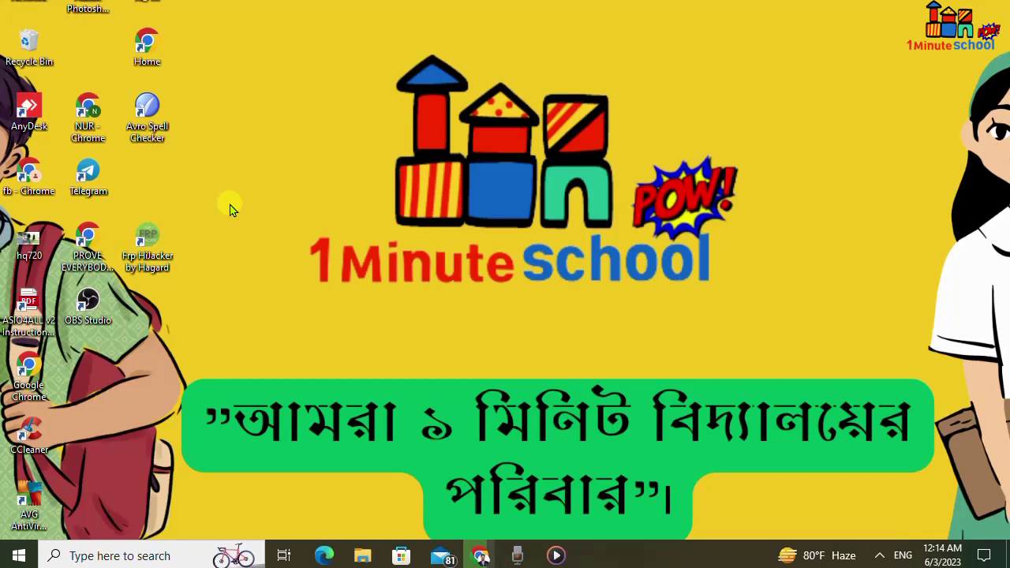
{"action": "left_click", "coordinate": [150, 555]}
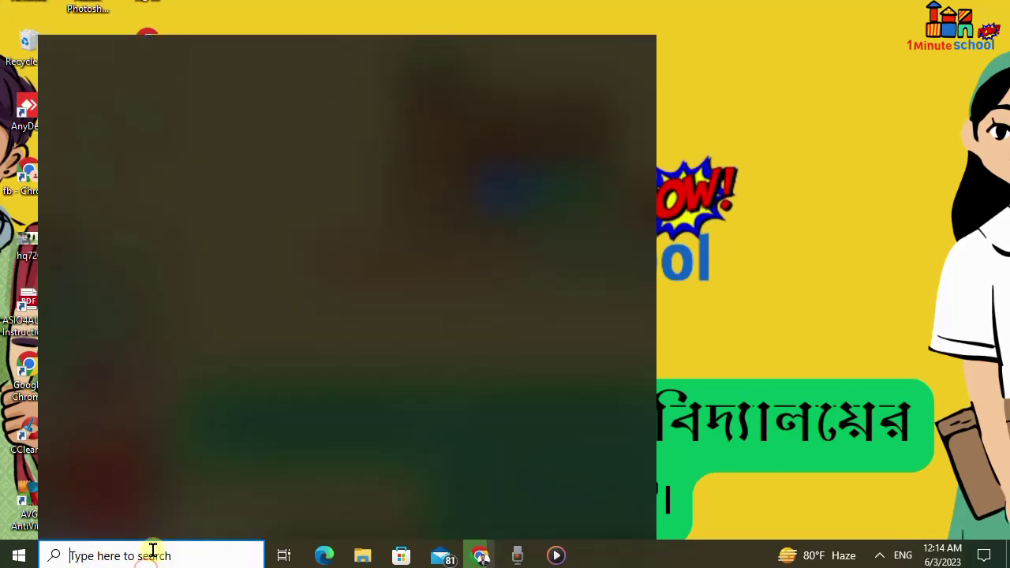
{"action": "left_click", "coordinate": [705, 294]}
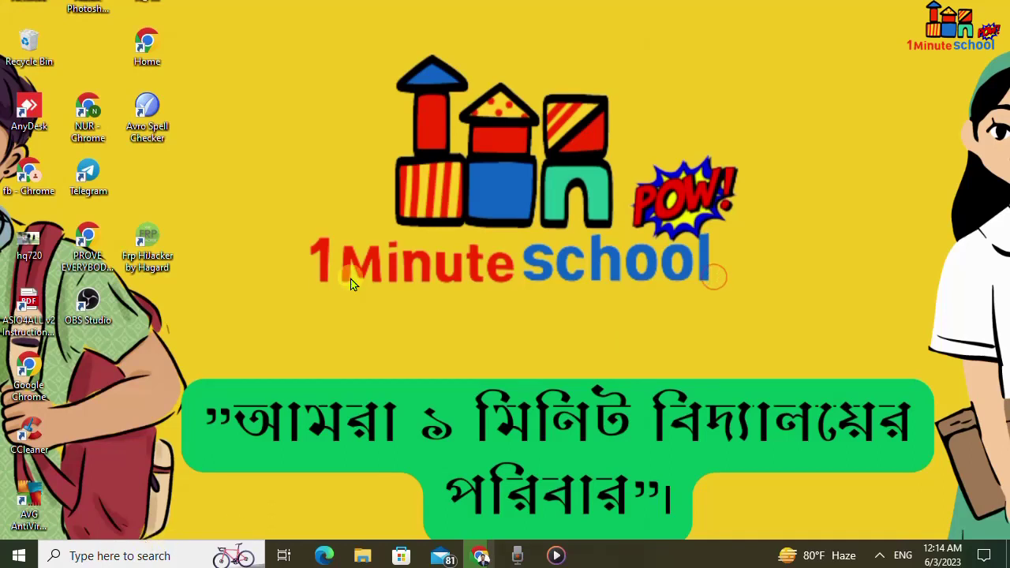
Open Disk Cleanup for drive C: by running "cleanmgr" from the Run dialog.
{"action": "key", "text": "super+r"}
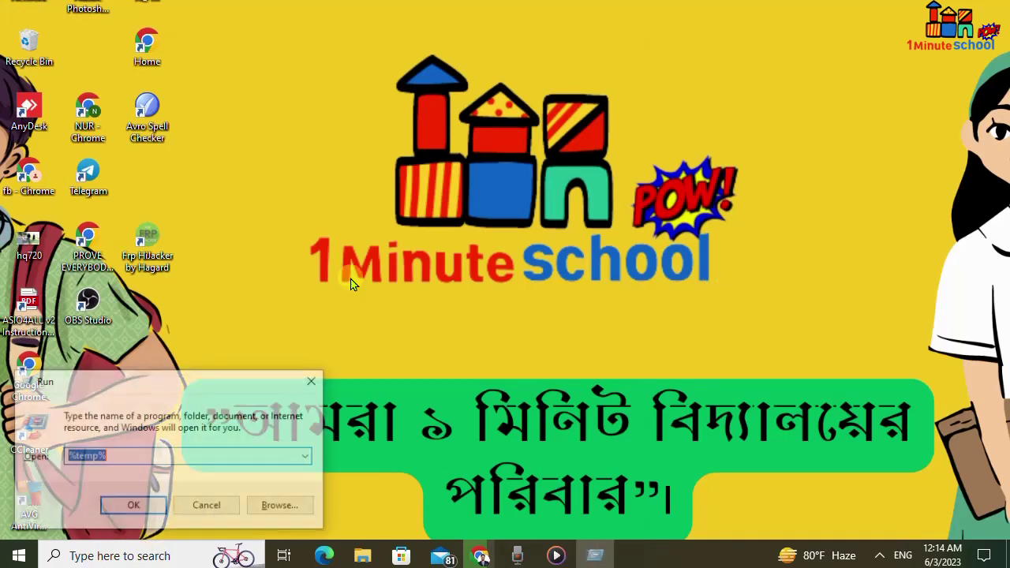
{"action": "left_click_drag", "start_coordinate": [159, 374], "coordinate": [412, 274]}
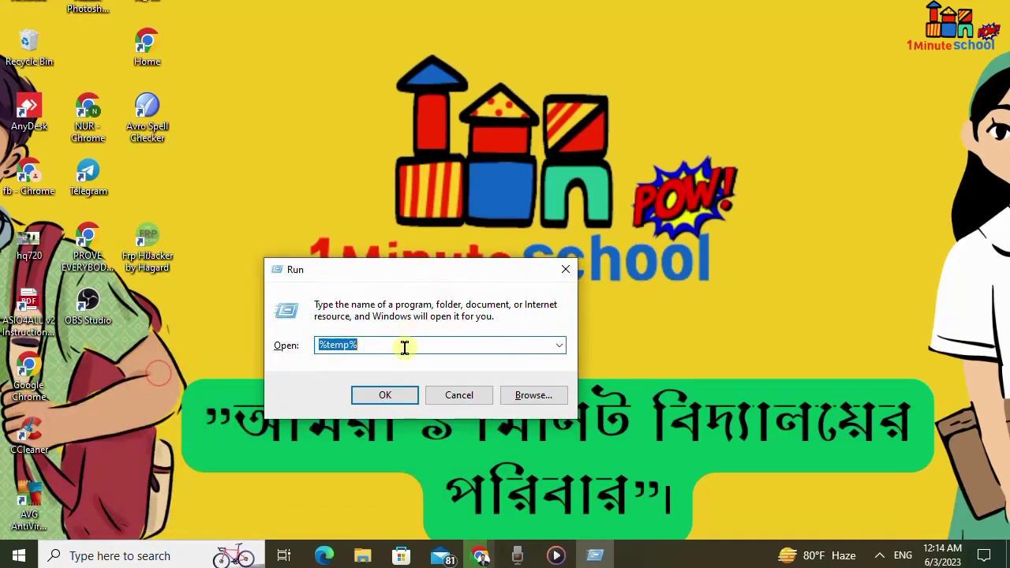
{"action": "key", "text": "BackSpace"}
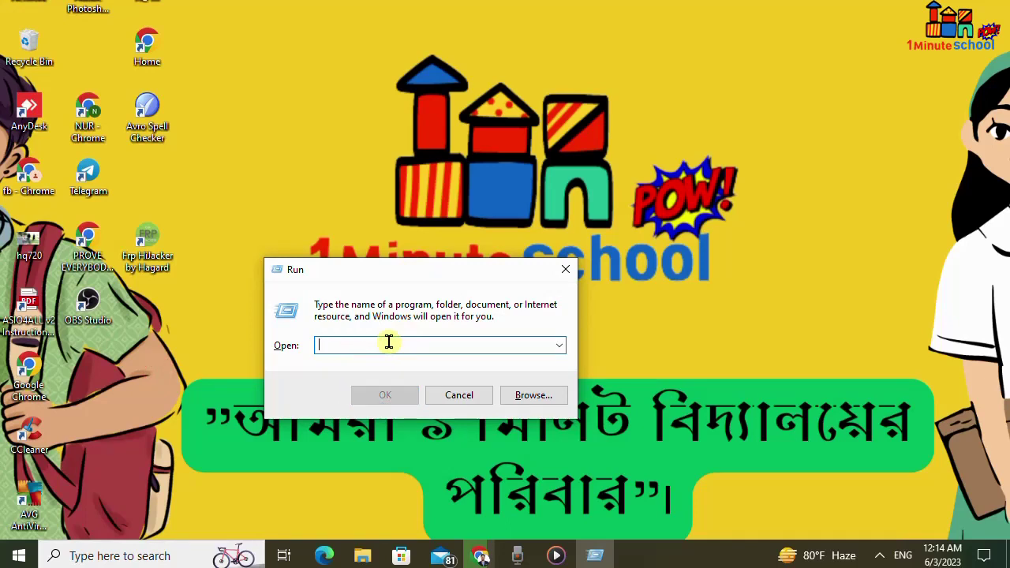
{"action": "type", "text": "c"}
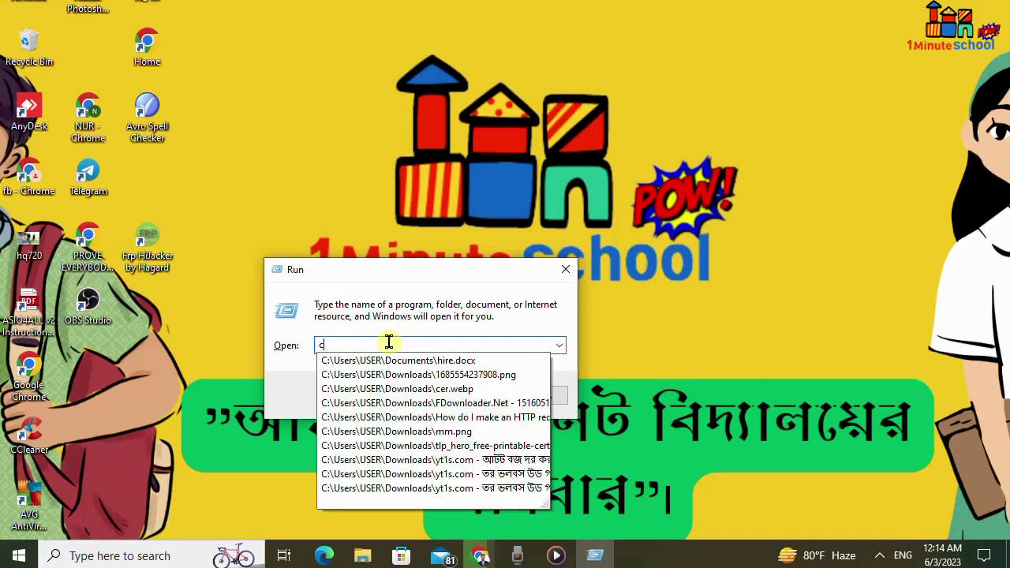
{"action": "type", "text": "lean"}
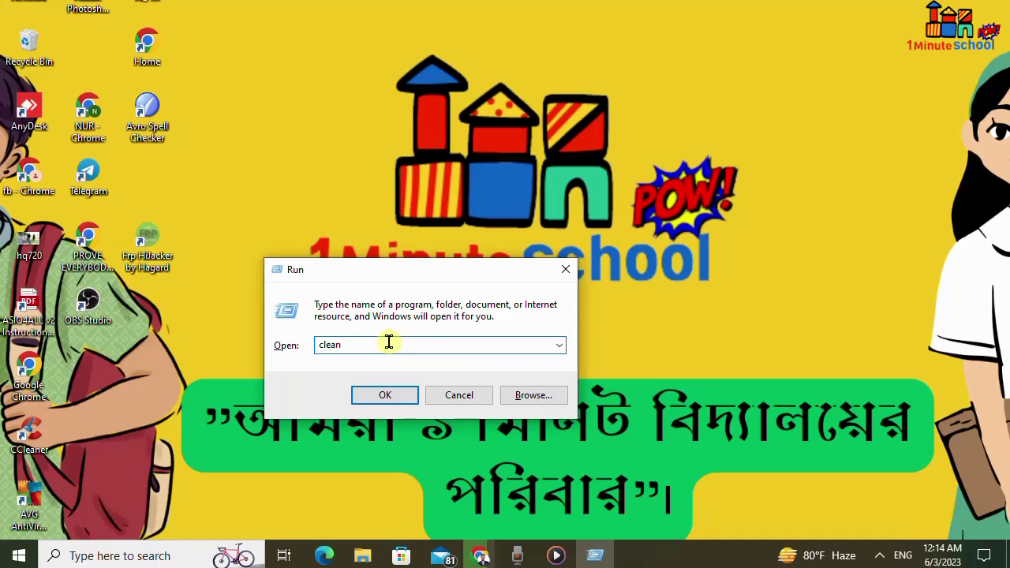
{"action": "type", "text": "mgr"}
{"action": "key", "text": "Return"}
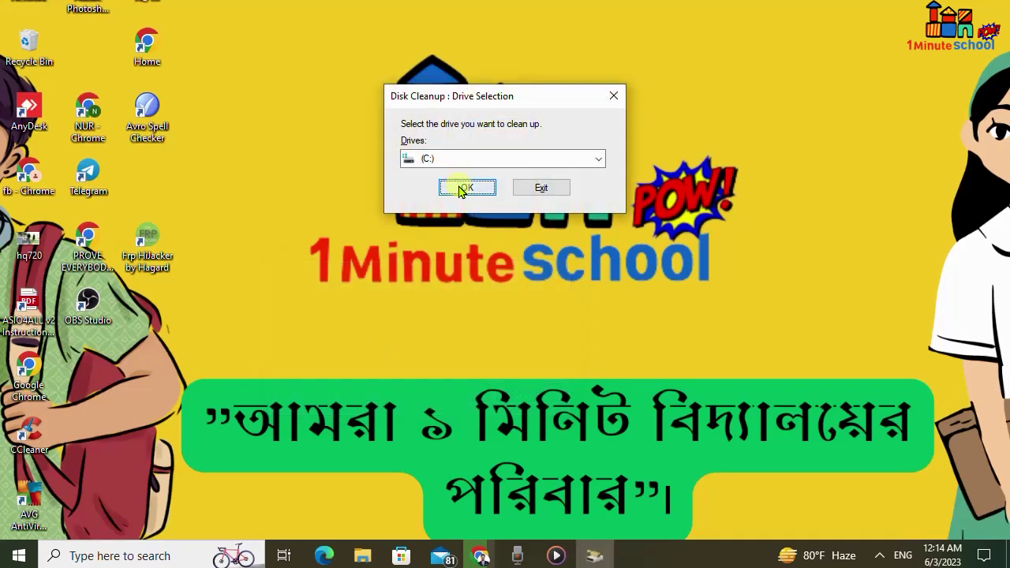
{"action": "left_click", "coordinate": [465, 189]}
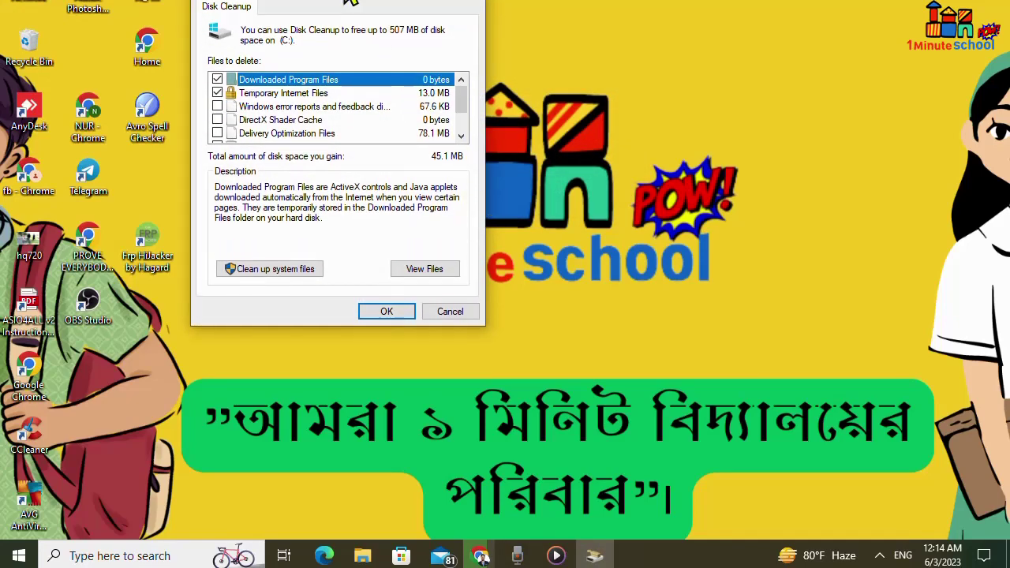
Mark Windows error reports, DirectX Shader Cache, Delivery Optimization Files, Recycle Bin and Temporary files for deletion in Disk Cleanup.
{"action": "left_click", "coordinate": [222, 160]}
{"action": "left_click", "coordinate": [222, 174]}
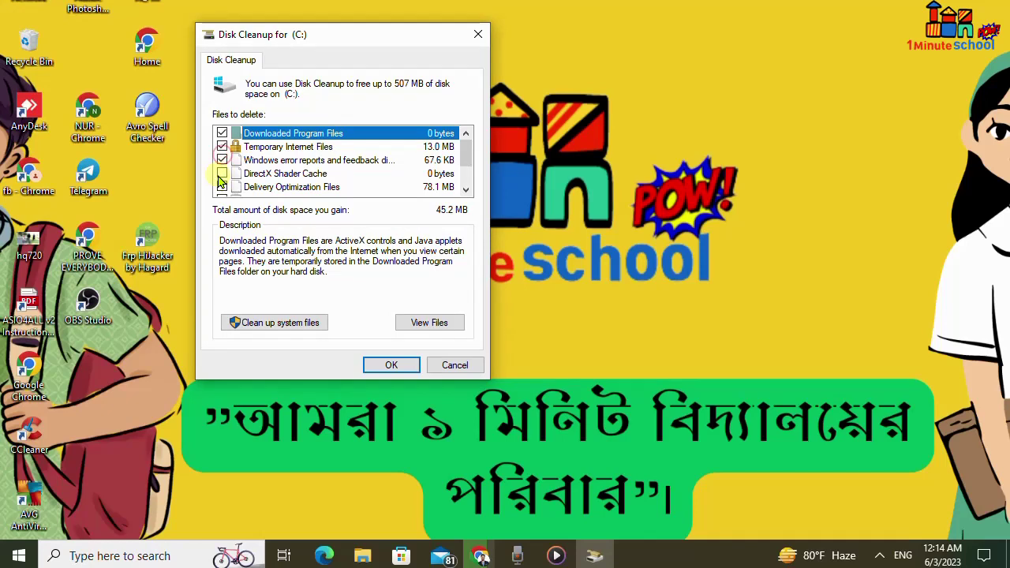
{"action": "left_click", "coordinate": [222, 187]}
{"action": "scroll", "coordinate": [224, 192], "scroll_direction": "down", "scroll_amount": 1}
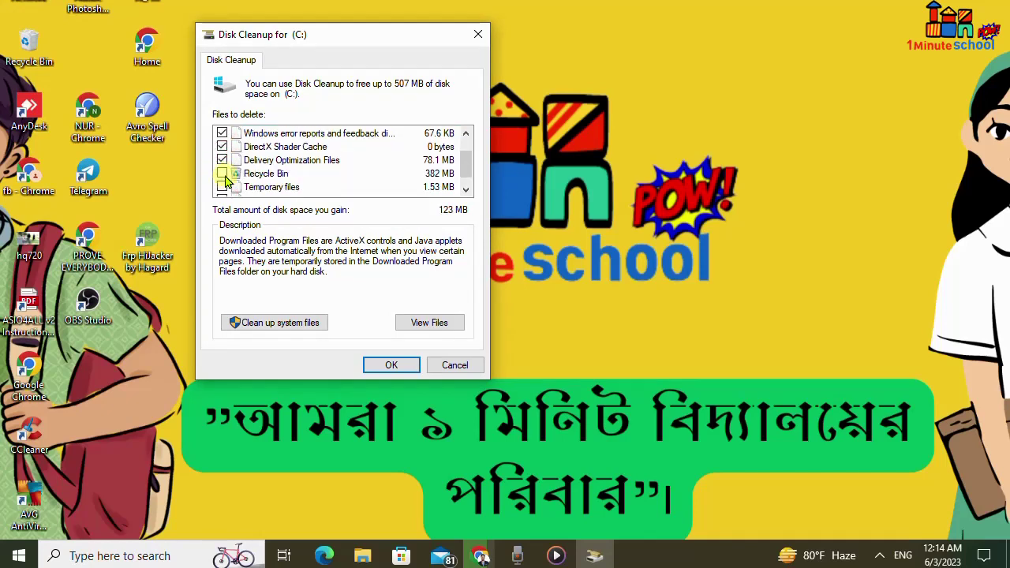
{"action": "left_click", "coordinate": [222, 173]}
{"action": "left_click", "coordinate": [222, 187]}
{"action": "scroll", "coordinate": [224, 192], "scroll_direction": "down", "scroll_amount": 1}
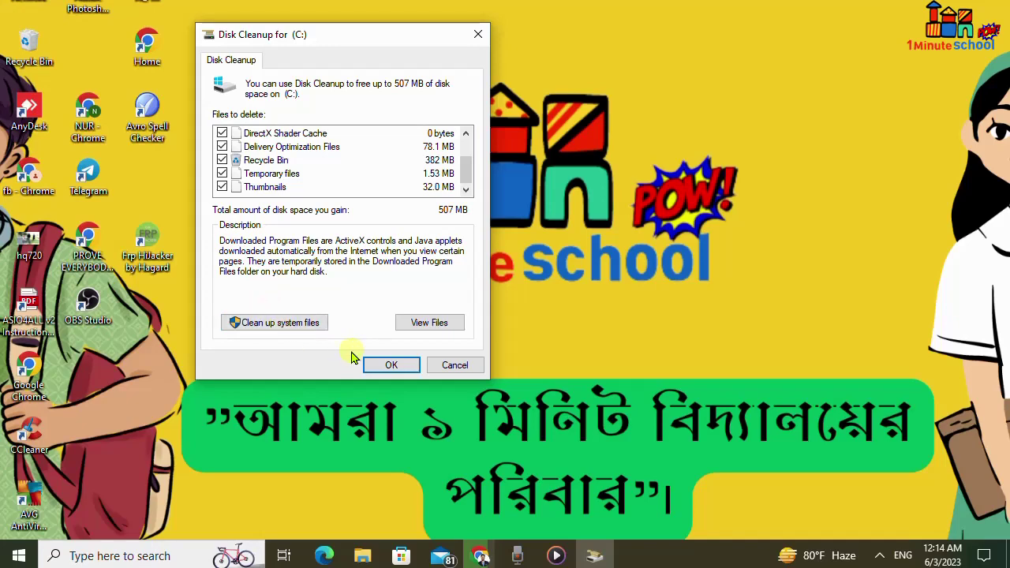
Rescan drive C: with system files included and permanently delete the selected files.
{"action": "left_click", "coordinate": [282, 325]}
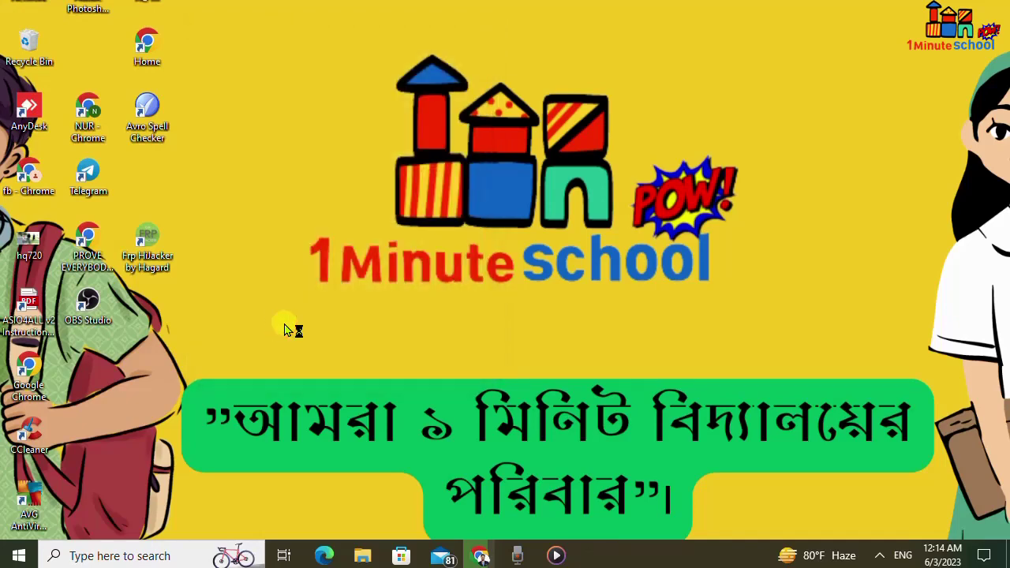
{"action": "left_click", "coordinate": [467, 189]}
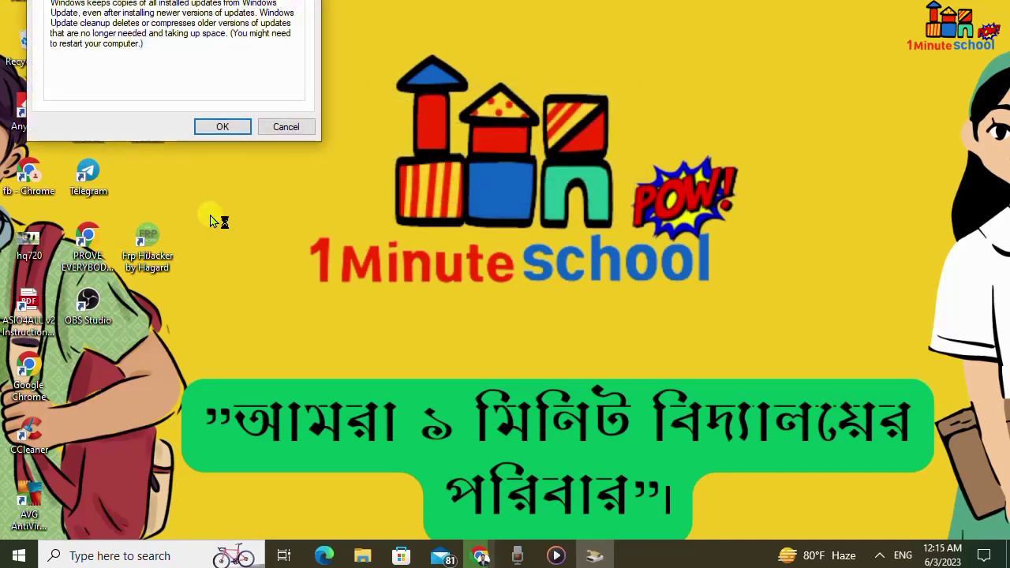
{"action": "left_click", "coordinate": [223, 128]}
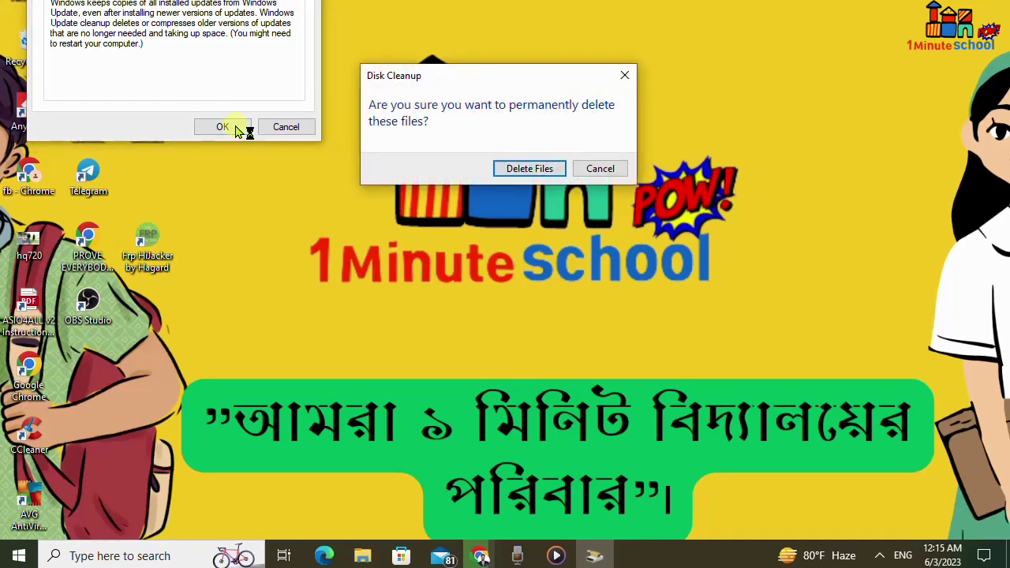
{"action": "left_click", "coordinate": [536, 169]}
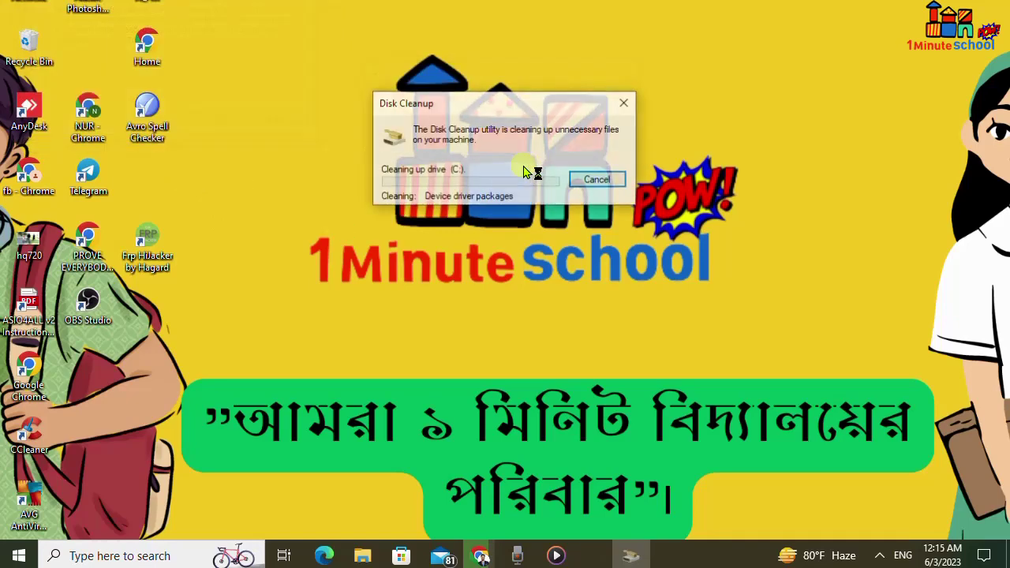